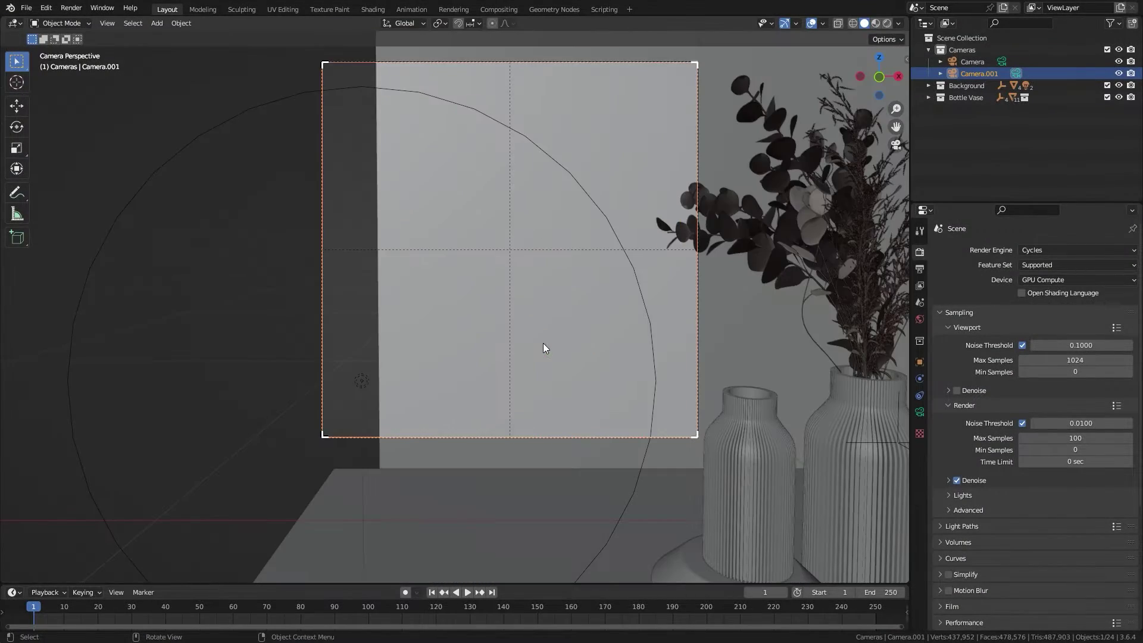
Step: Rotate Camera.001 to refine its framing, then duplicate it into Camera.002 and view through it
click(696, 189)
key(r)
click(696, 189)
scroll(701, 280, up, 2)
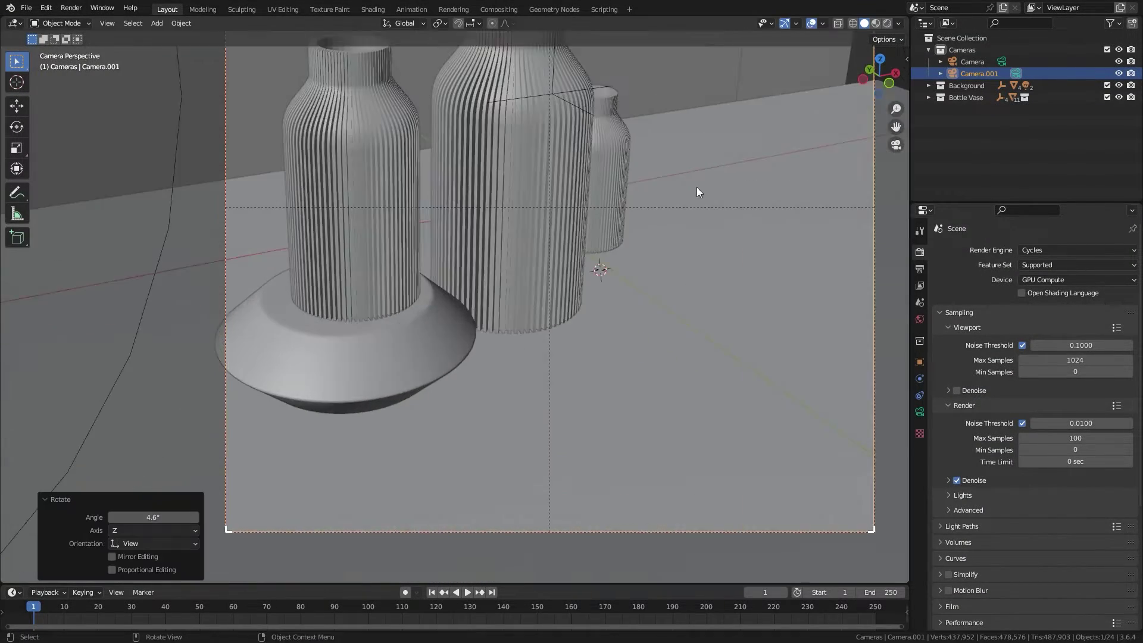
scroll(701, 280, down, 4)
key(shift+d)
key(KP_0)
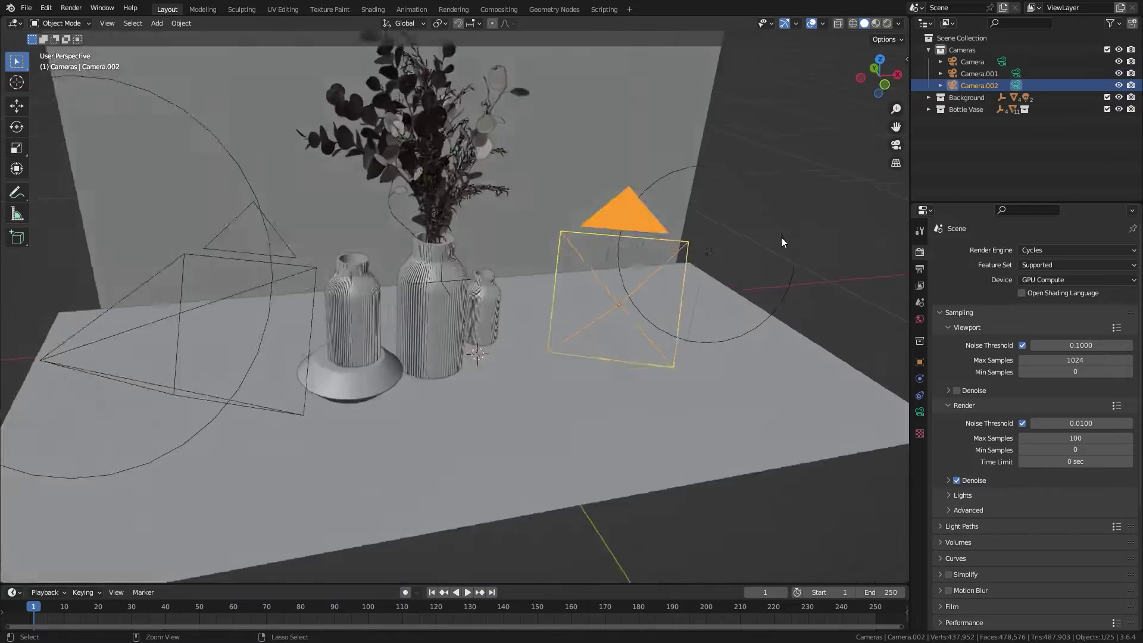
key(ctrl+KP_0)
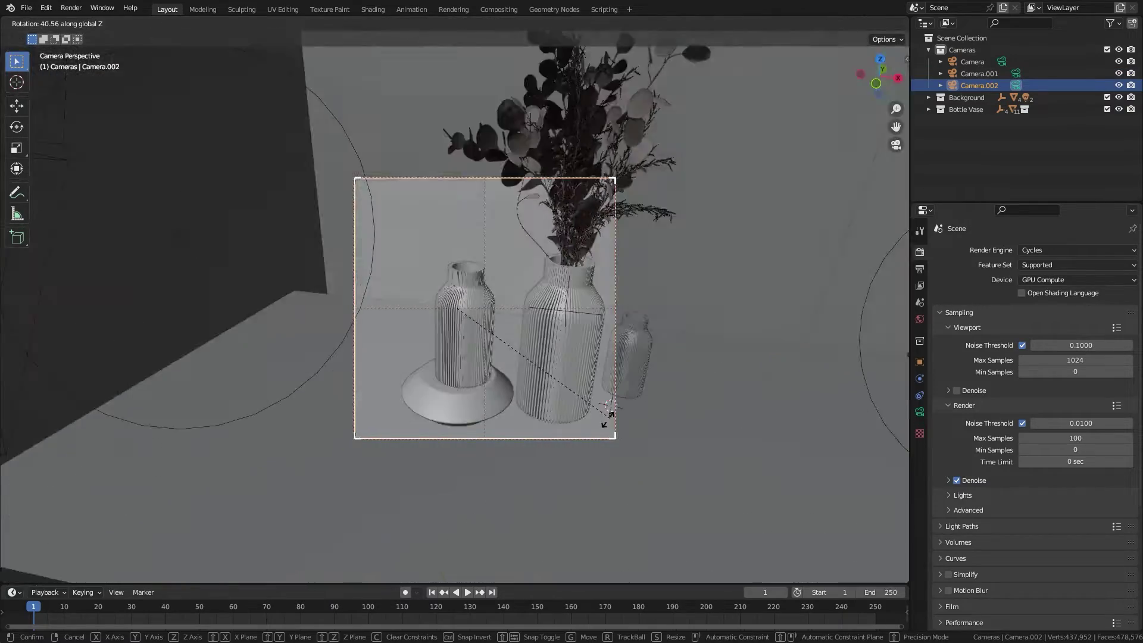
Step: Render the scene with F12 and switch the viewport to rendered shading
key(F12)
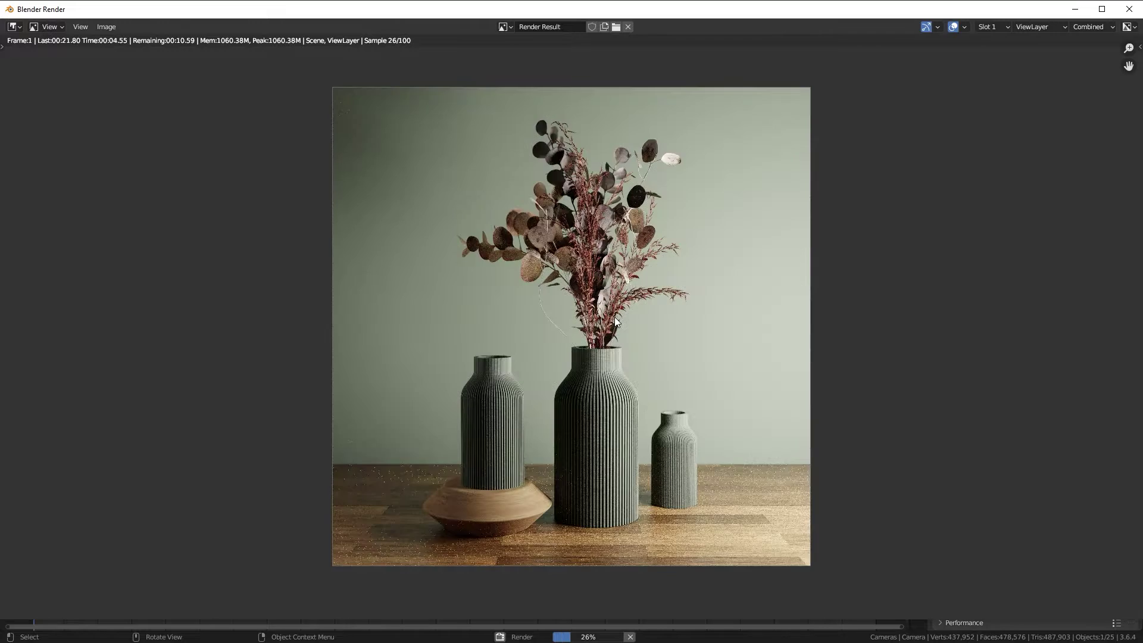
key(z)
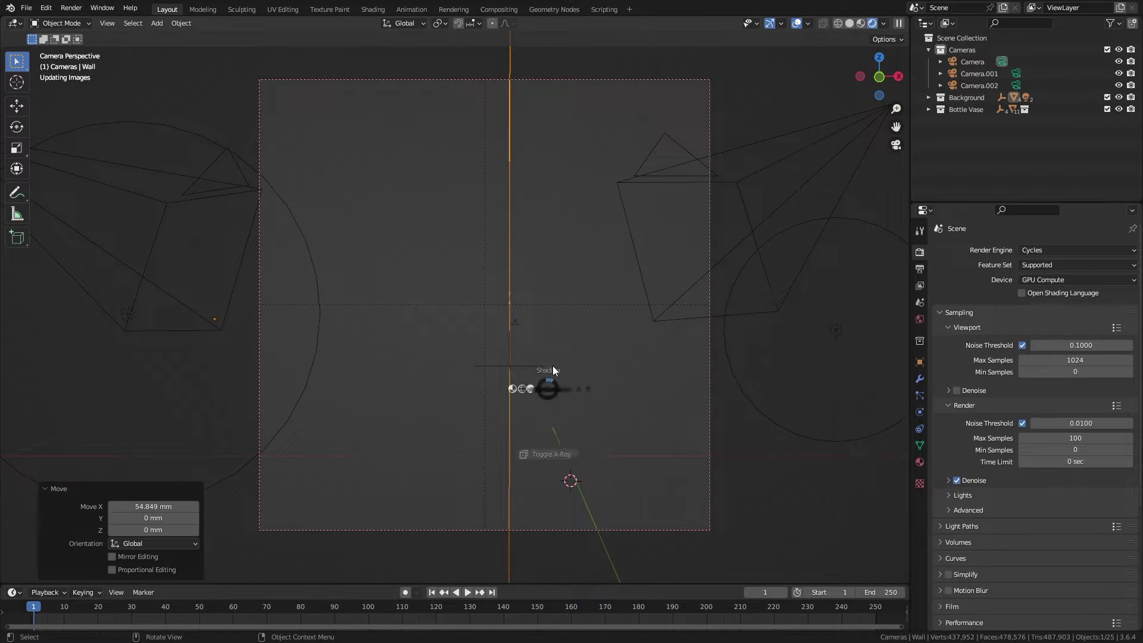
click(609, 448)
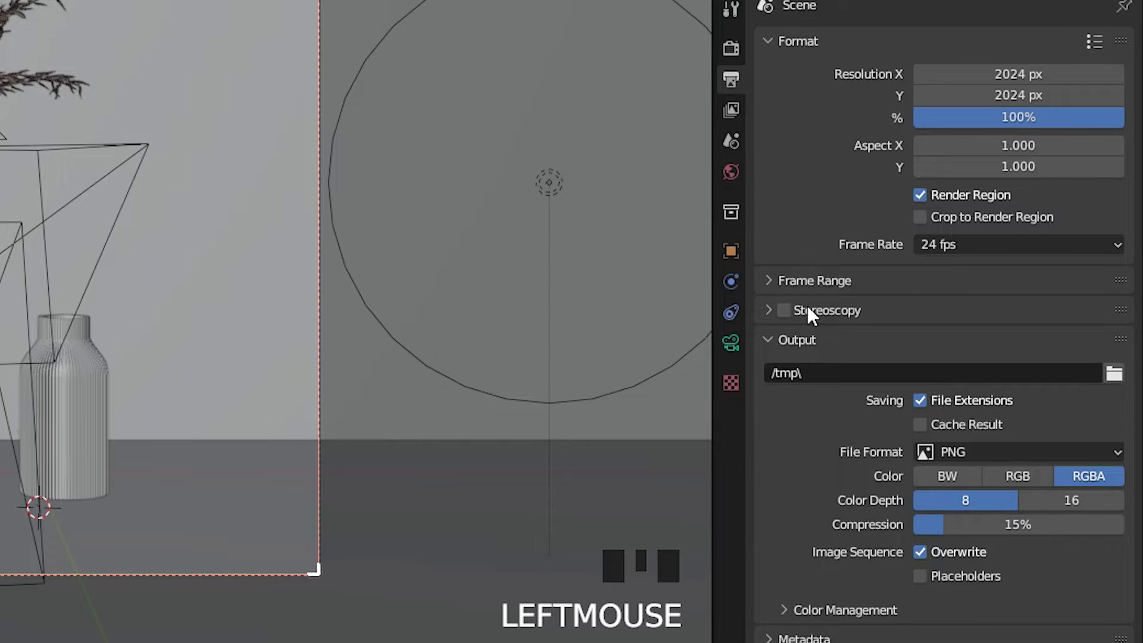
Step: Turn on stereoscopy for the render output and expand its settings
click(782, 309)
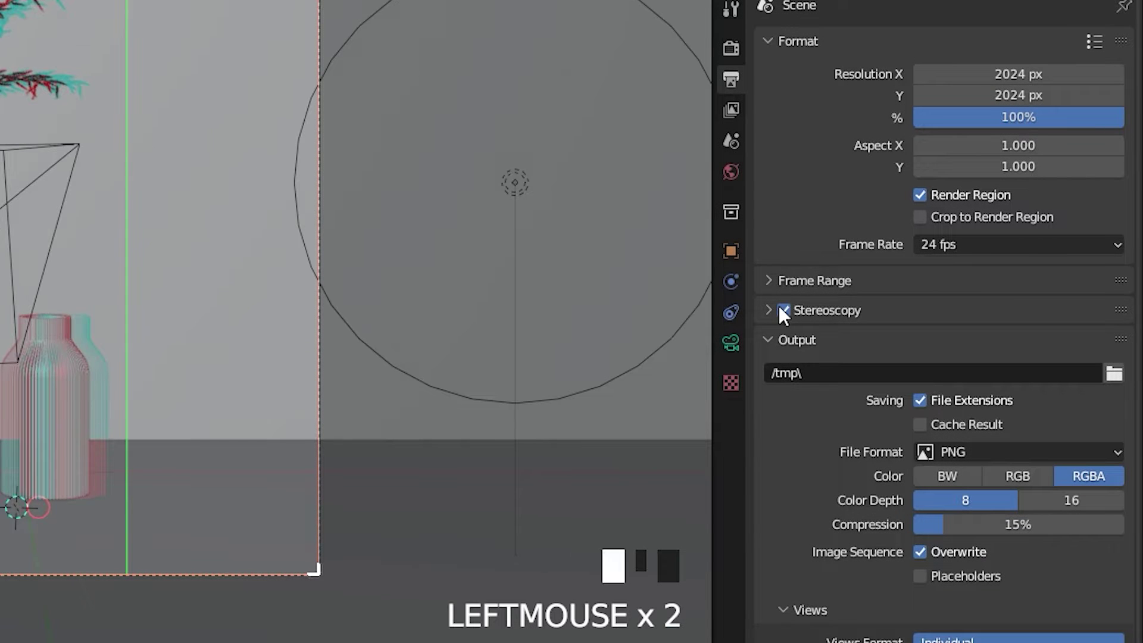
click(767, 309)
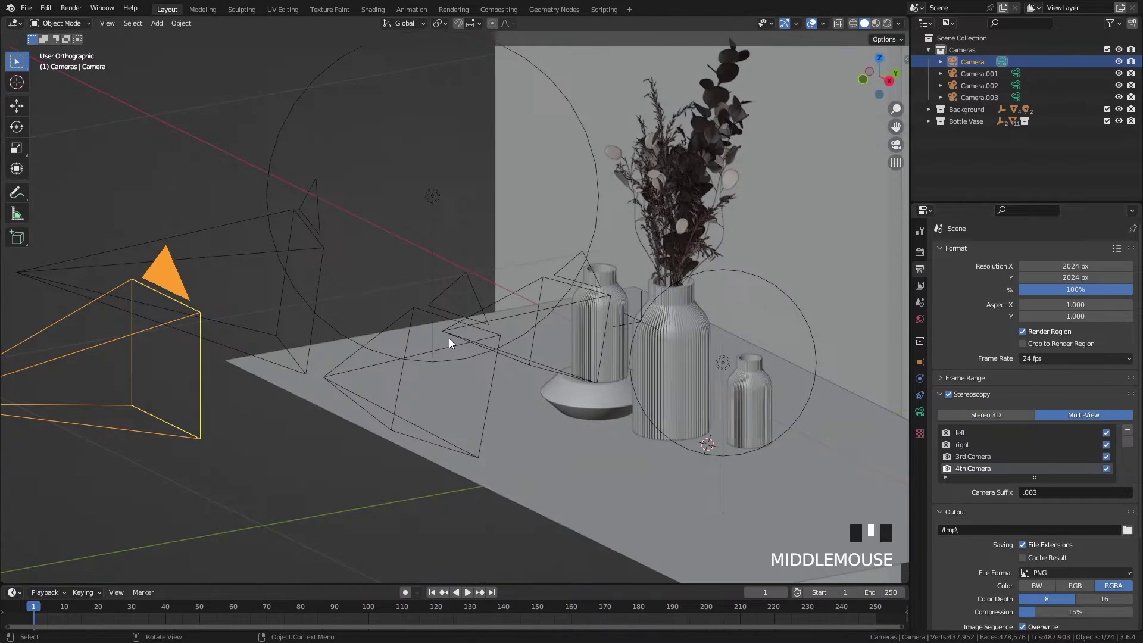
key(KP_5)
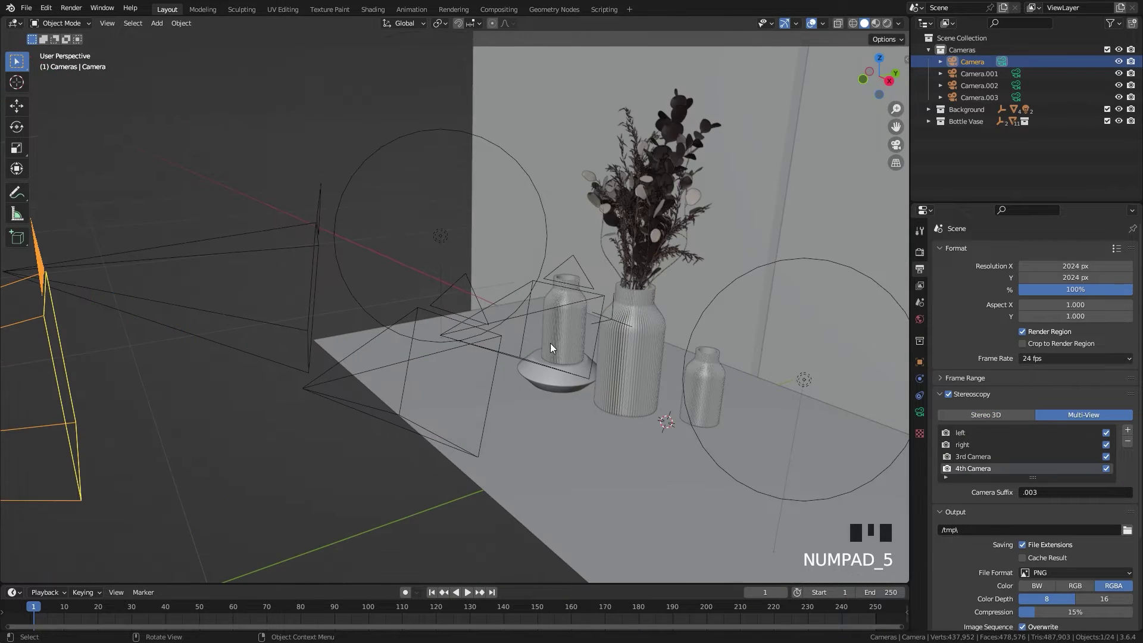
scroll(487, 354, up, 3)
middle_drag(487, 354, 532, 356)
scroll(626, 371, up, 2)
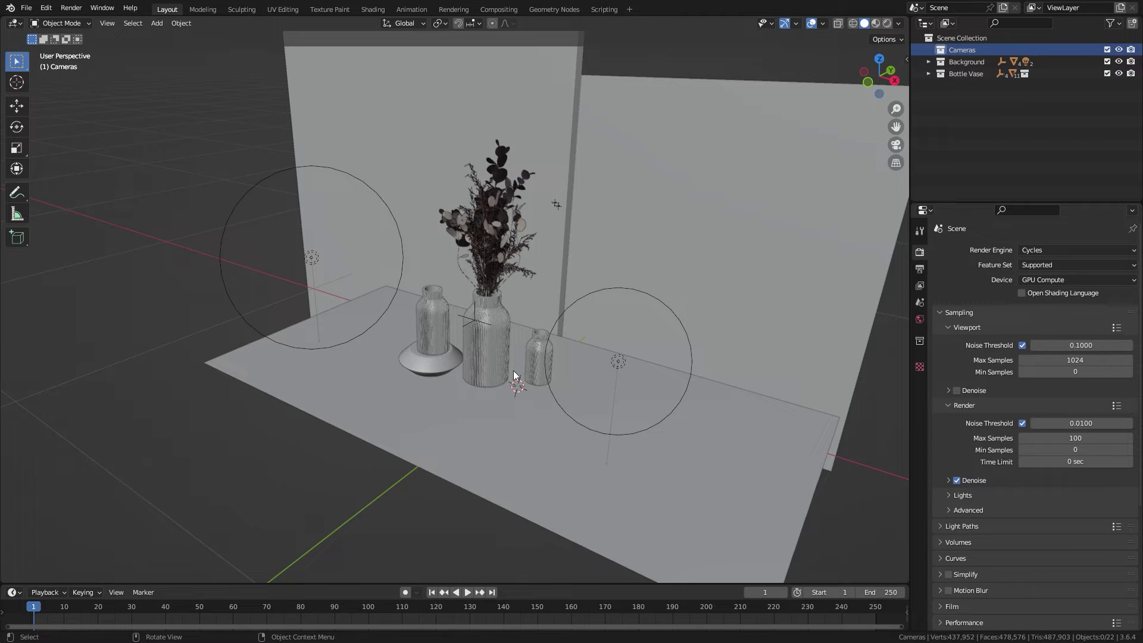
Step: Add a new camera, look through it, move it along X and rotate it toward the vases
key(shift+a)
click(494, 515)
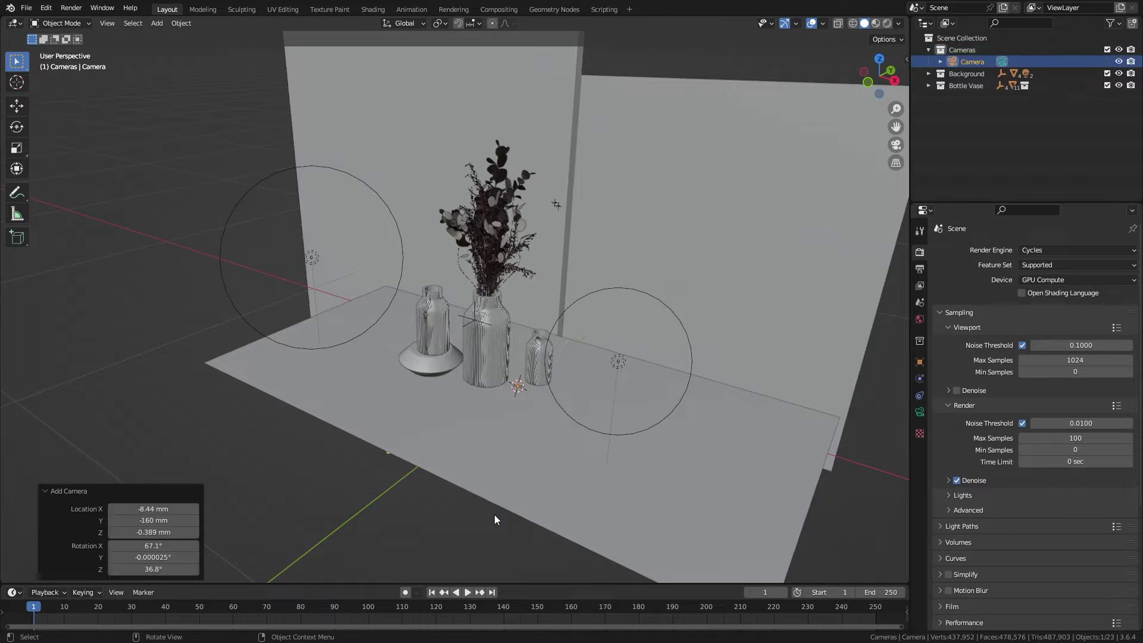
scroll(400, 333, down, 2)
scroll(462, 344, up, 4)
key(ctrl+KP_0)
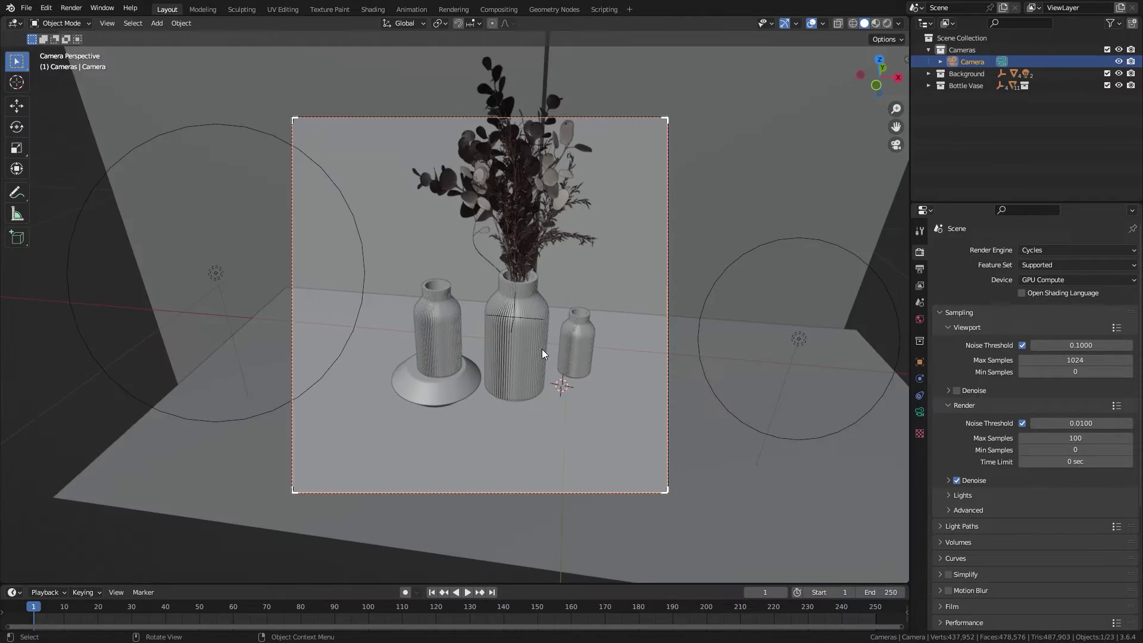
key(g)
key(x)
key(Return)
key(r)
key(r)
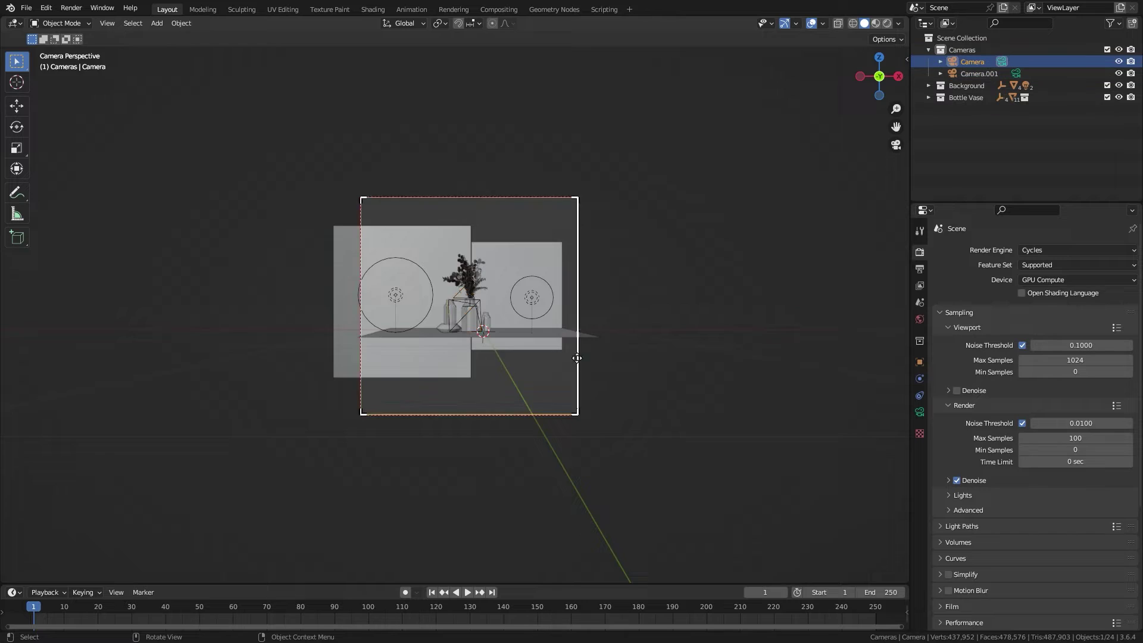
scroll(453, 298, up, 4)
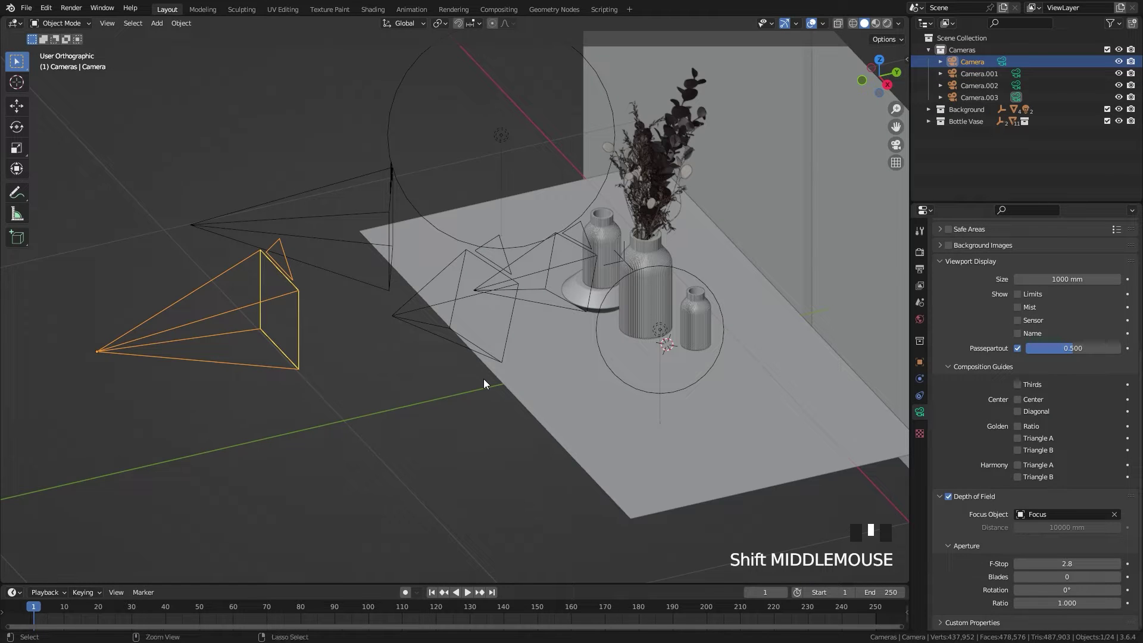
Step: View through Camera, then make Camera.003 the active scene camera from the View menu
key(ctrl+KP_0)
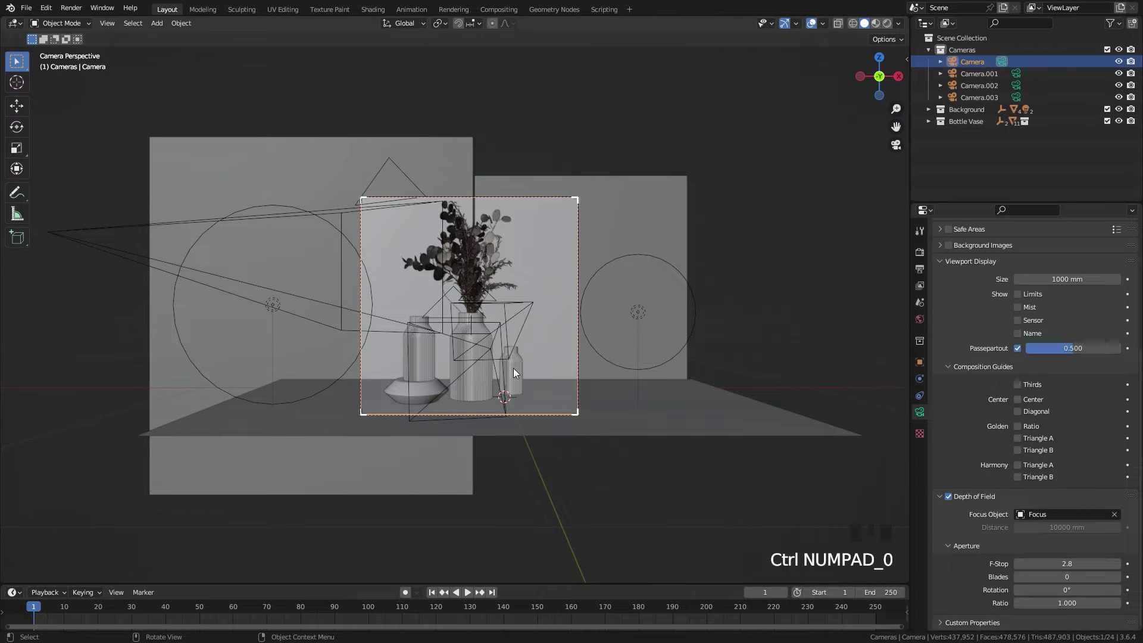
scroll(475, 358, up, 4)
click(107, 22)
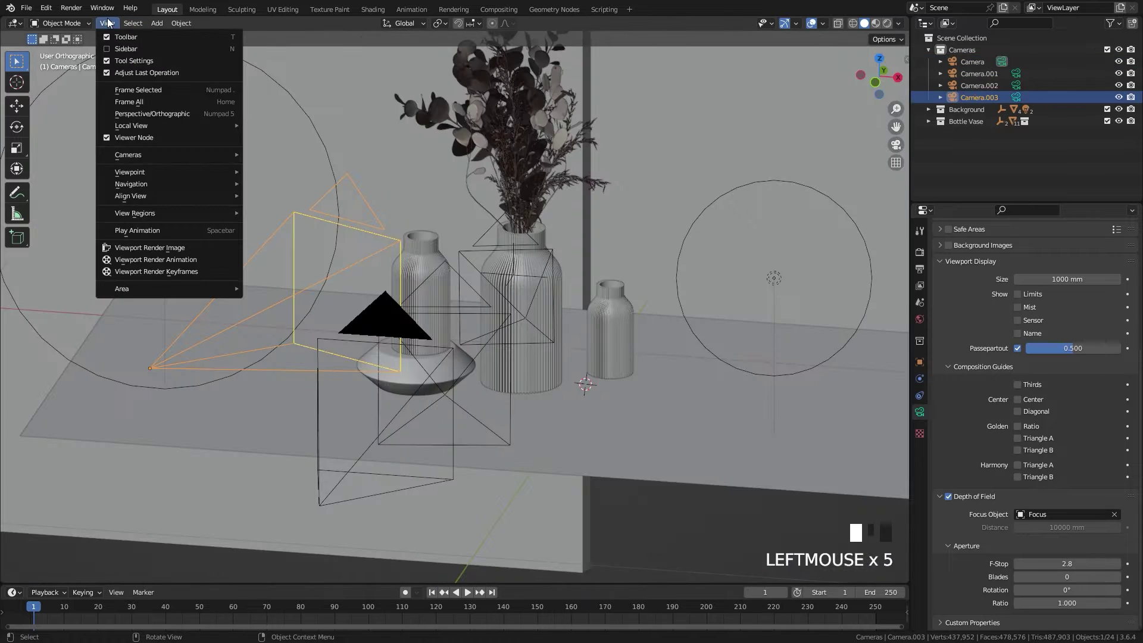
mouse_move(241, 154)
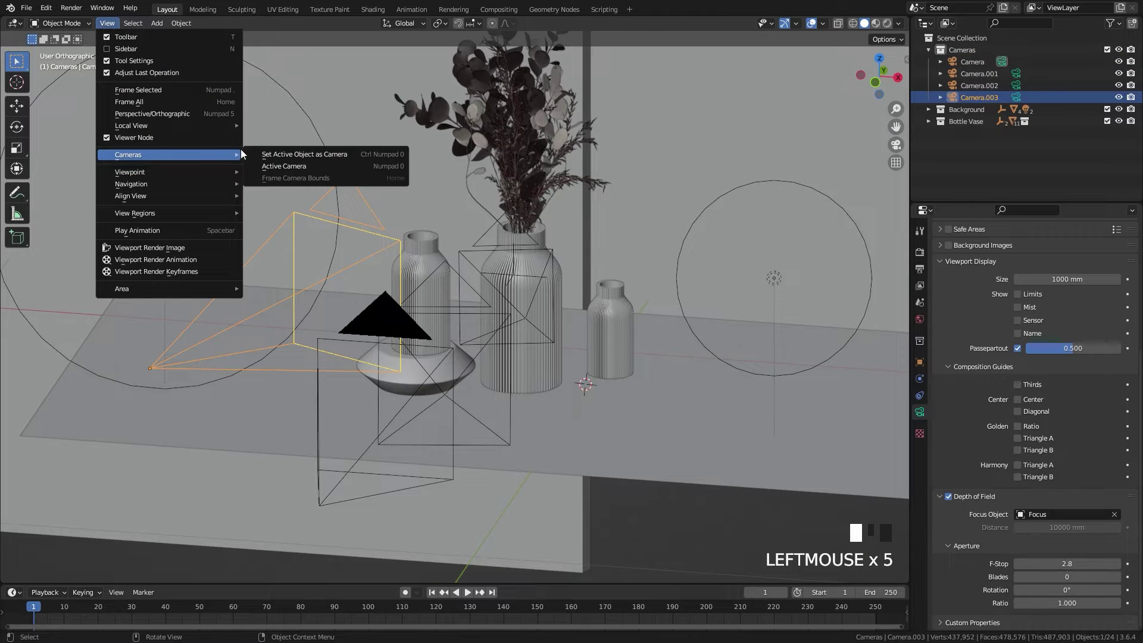
click(357, 153)
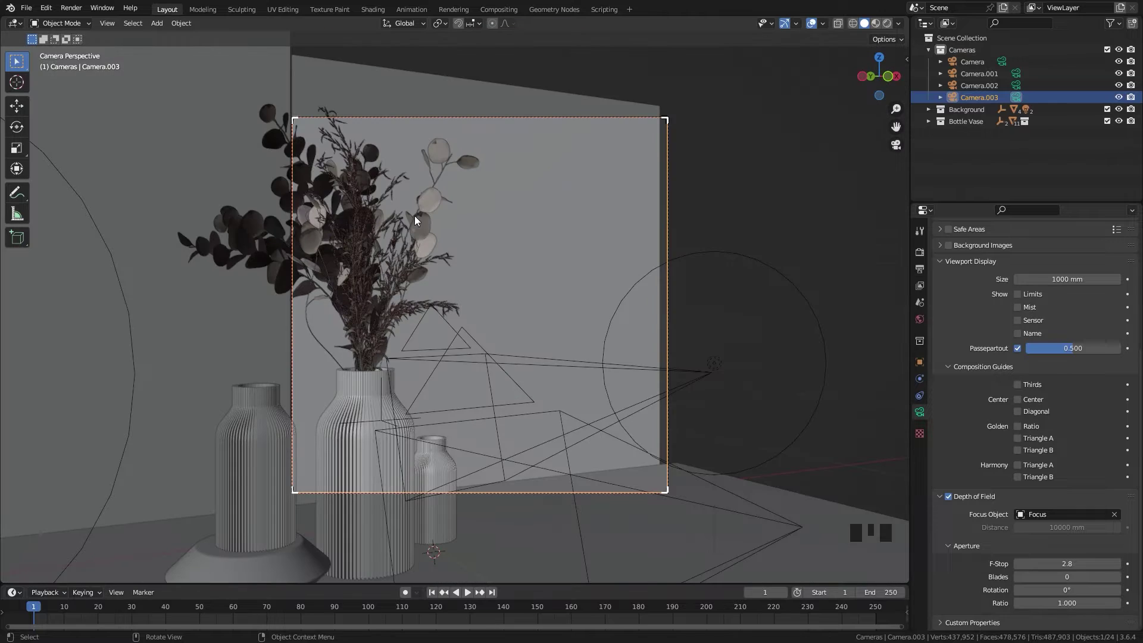
scroll(825, 295, up, 2)
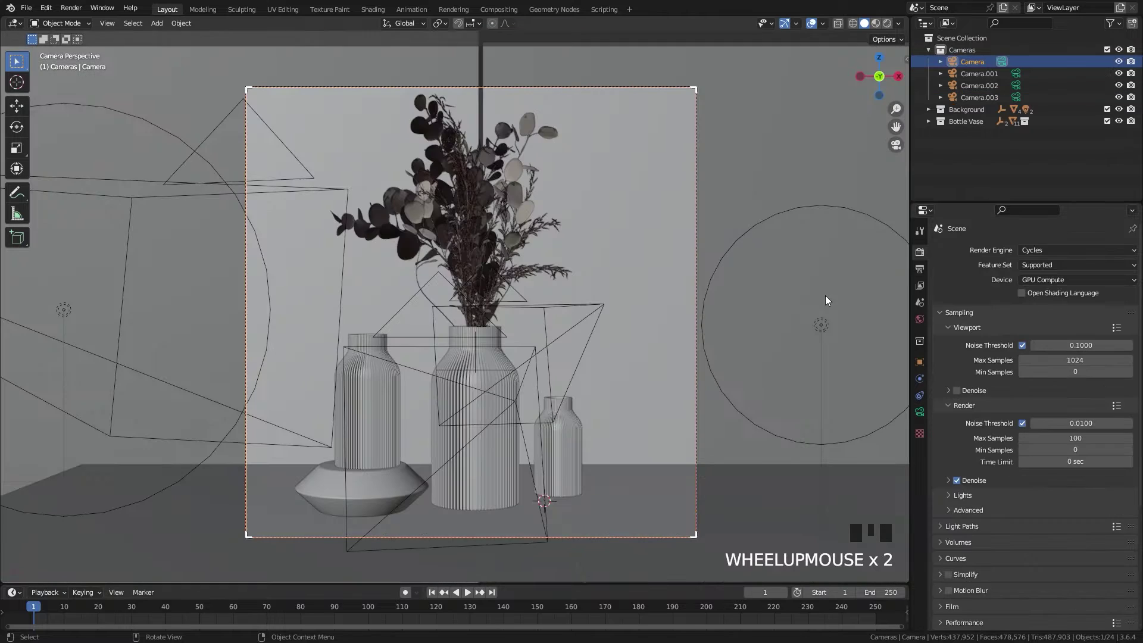
Step: Enable Stereoscopy in the Output properties, expand its options and switch it to Multi-View
click(920, 268)
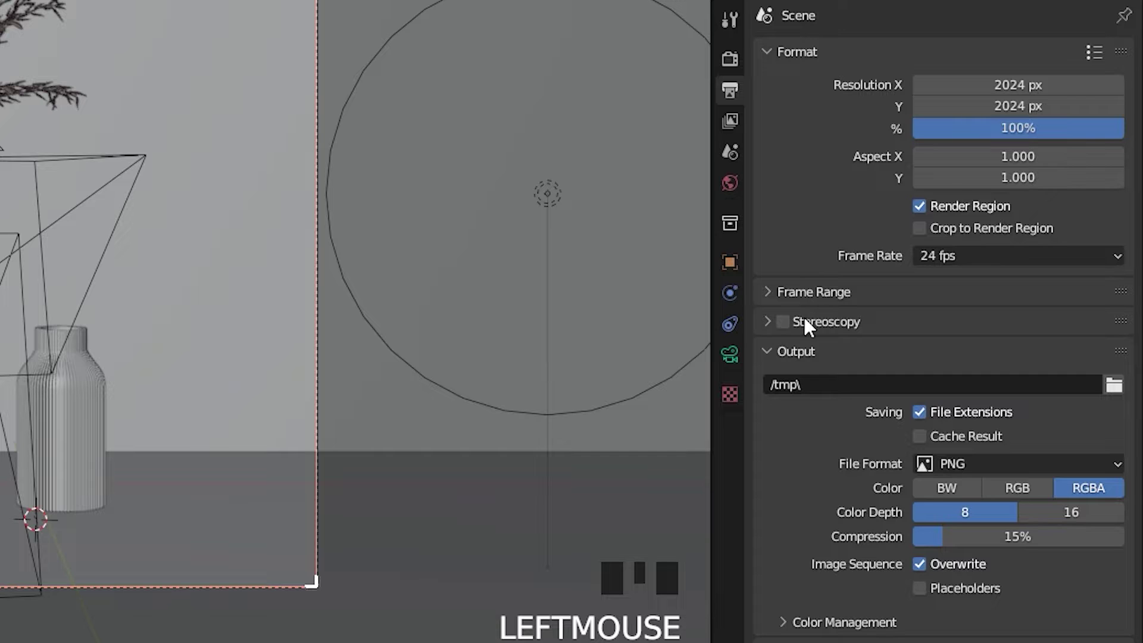
click(948, 394)
click(767, 322)
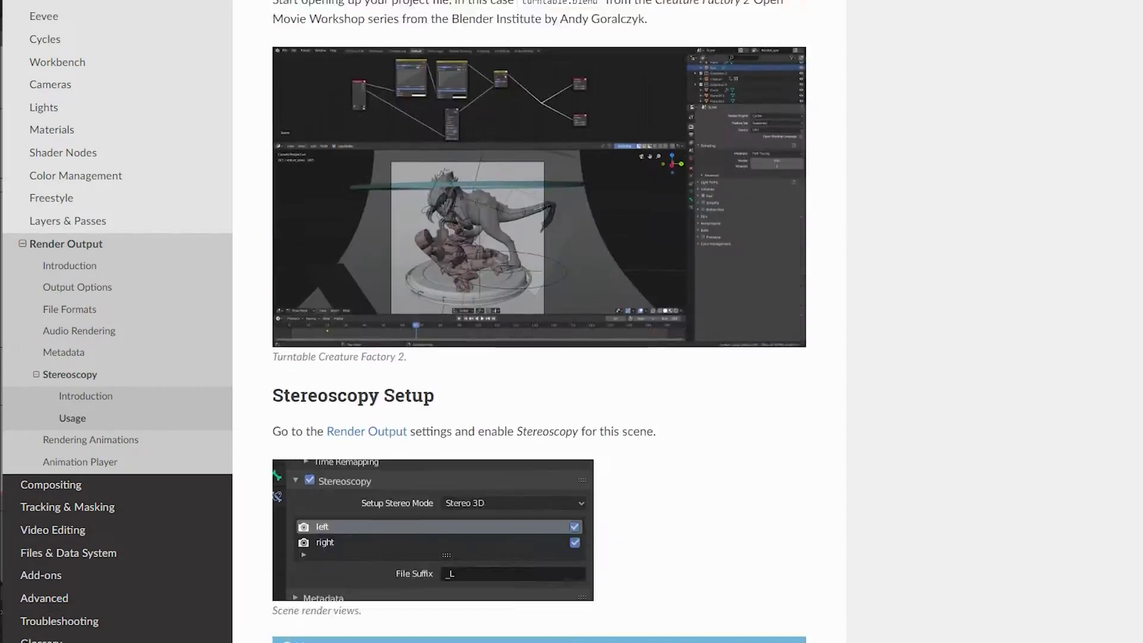
scroll(539, 322, down, 20)
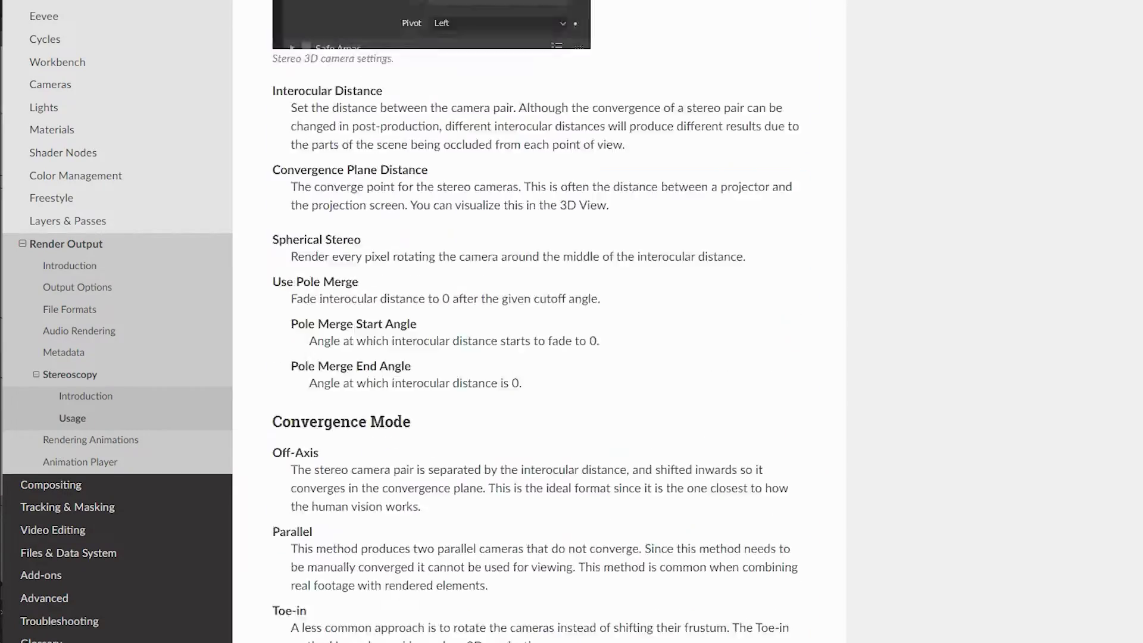
scroll(540, 322, down, 10)
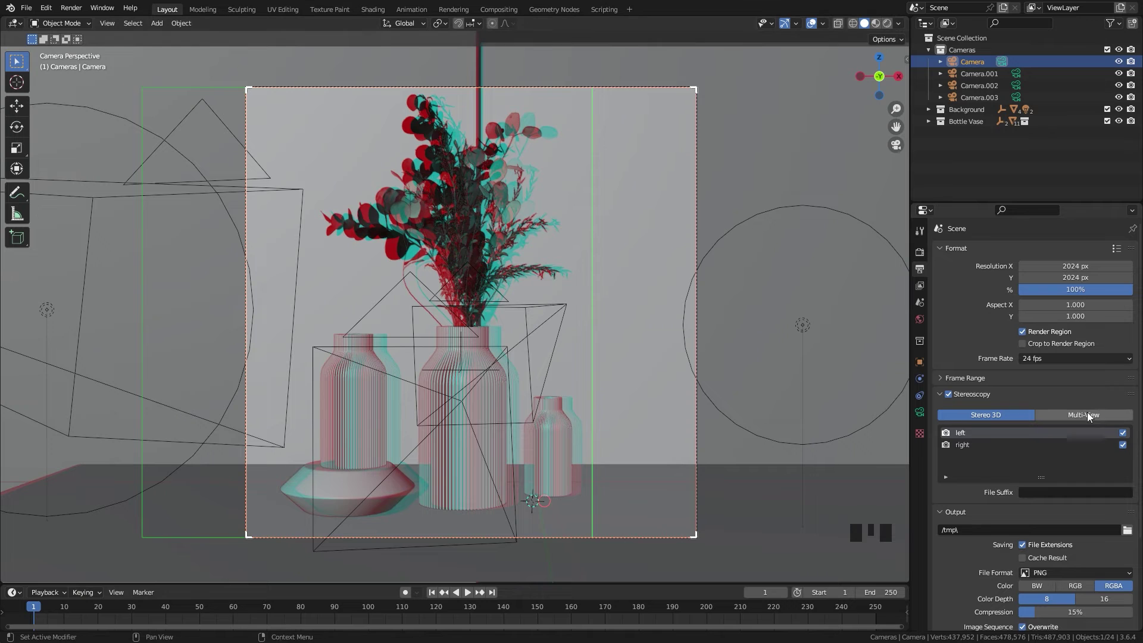
click(1090, 418)
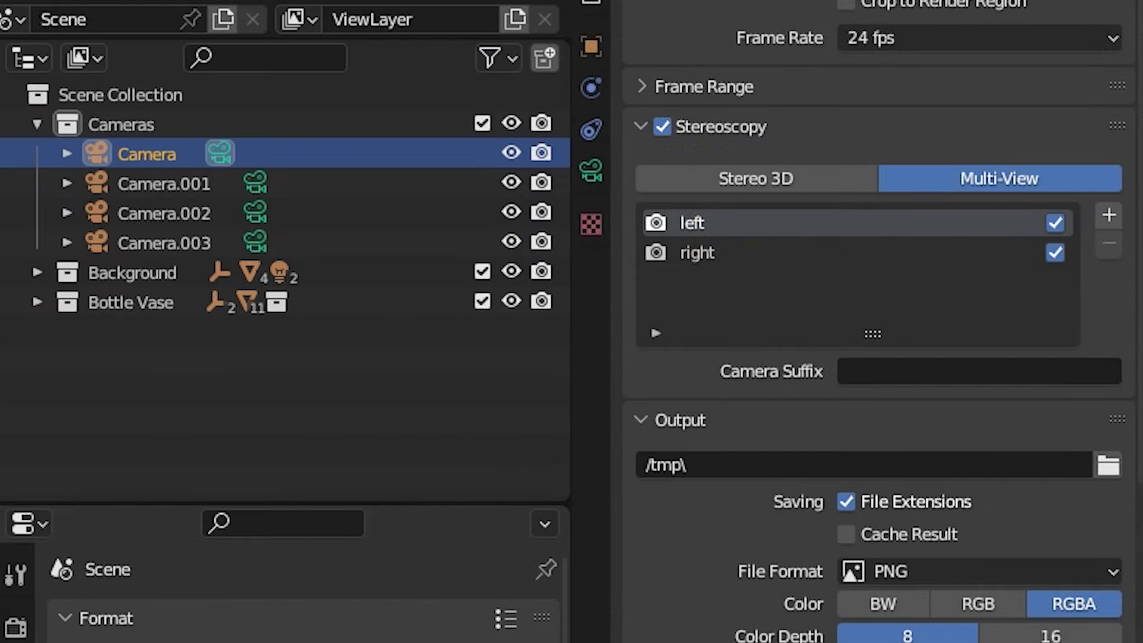
Step: Give the right view the camera suffix .001
click(890, 370)
key(Escape)
click(717, 254)
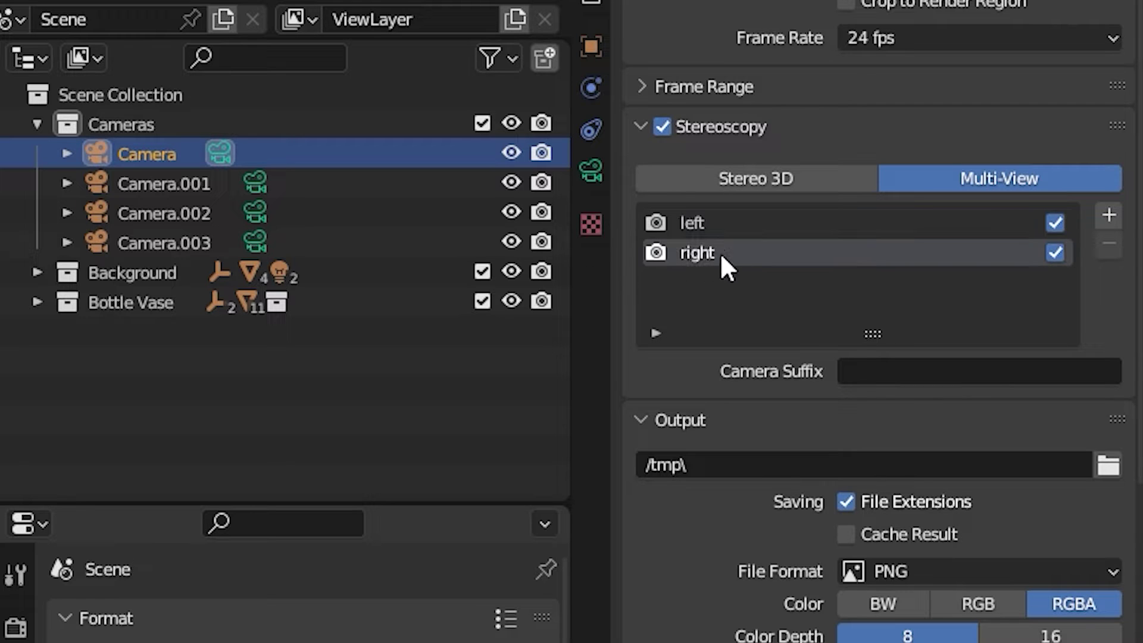
click(892, 368)
text(.001)
key(Return)
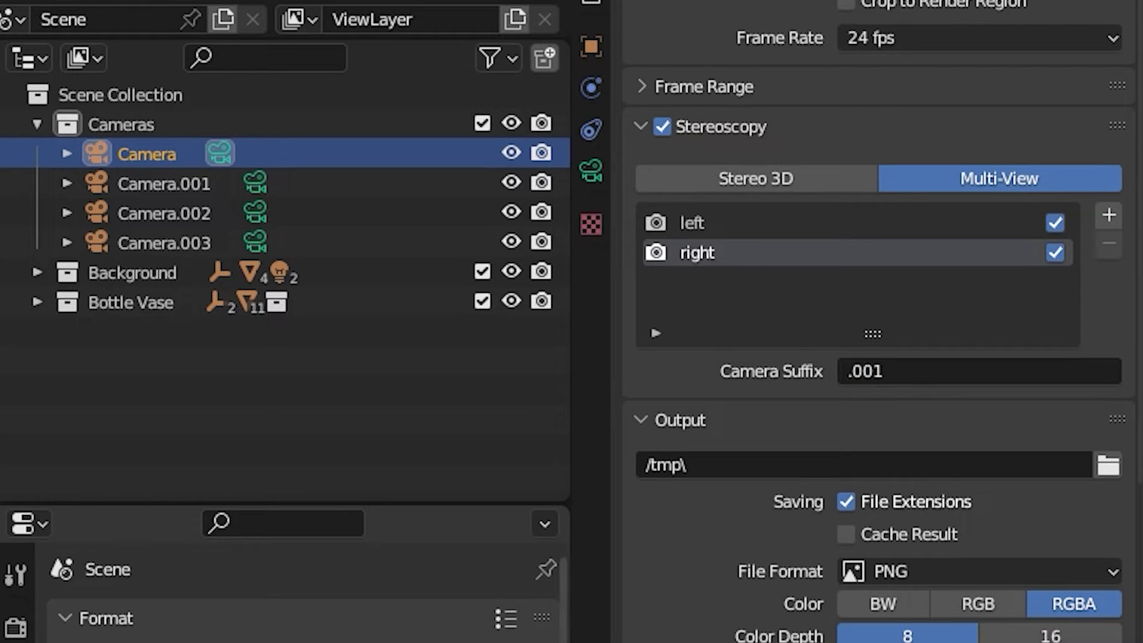
Step: Add a view named '3rd Camera' with camera suffix .002
click(1108, 215)
double_click(749, 284)
text(3rd Camera)
click(946, 372)
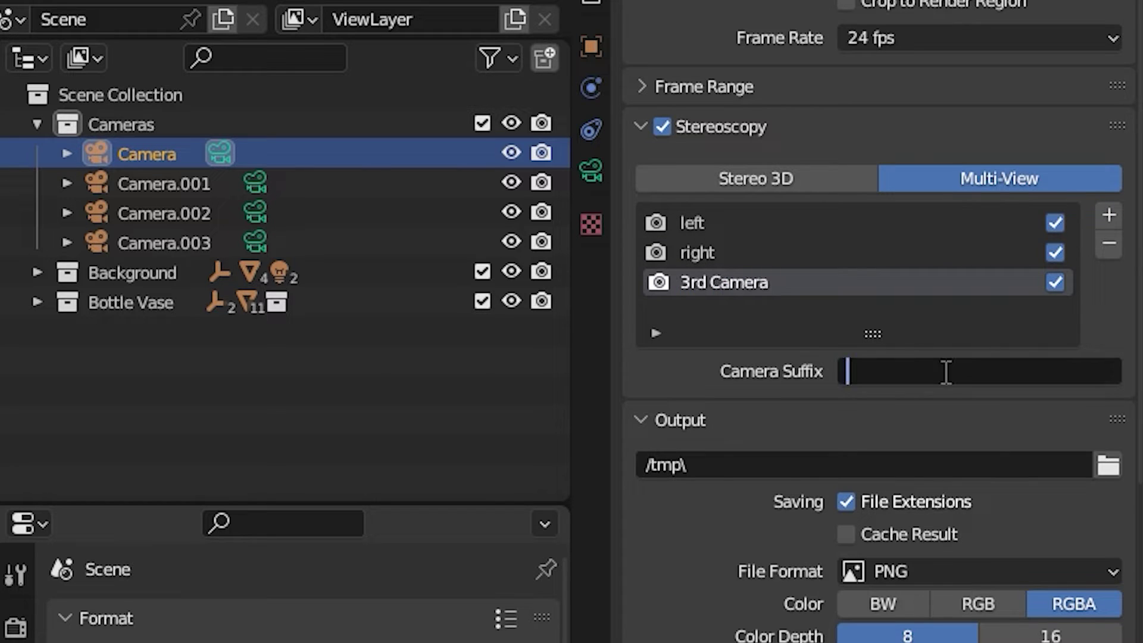
text(.002)
key(Return)
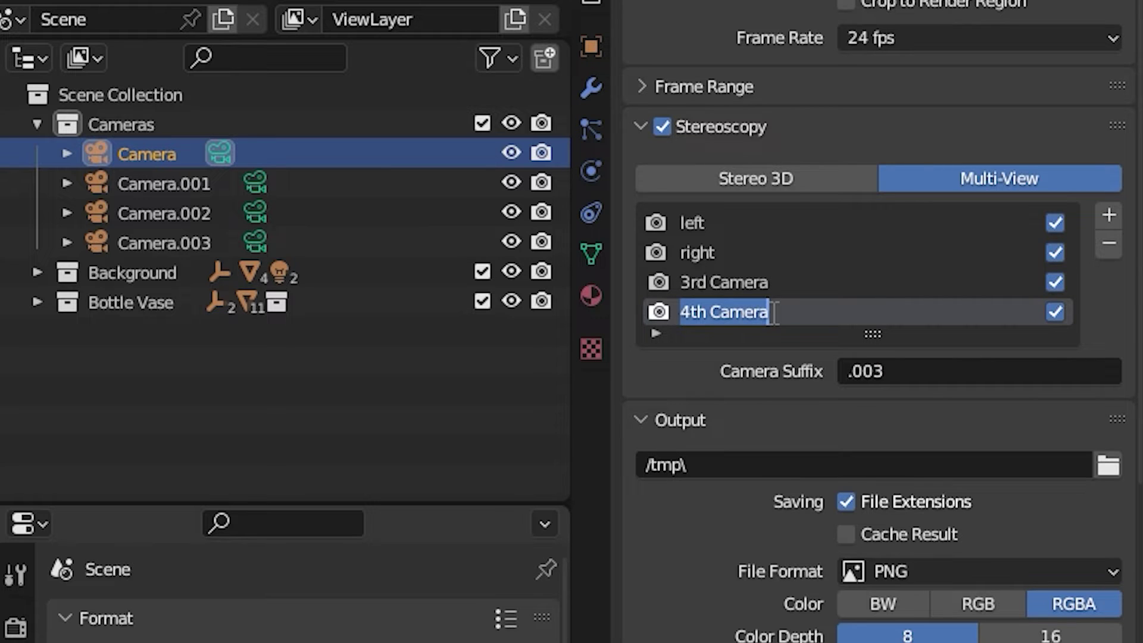
key(Return)
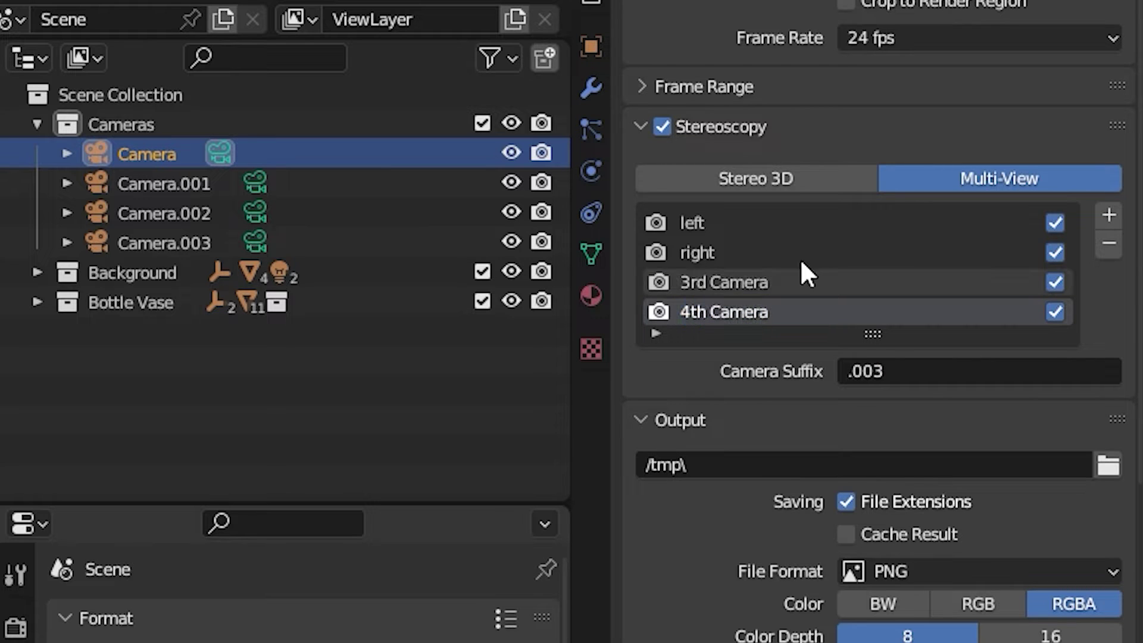
Step: Add the fourth view, '4th Camera', and confirm the 3rd and 4th Camera view names
click(754, 252)
double_click(774, 280)
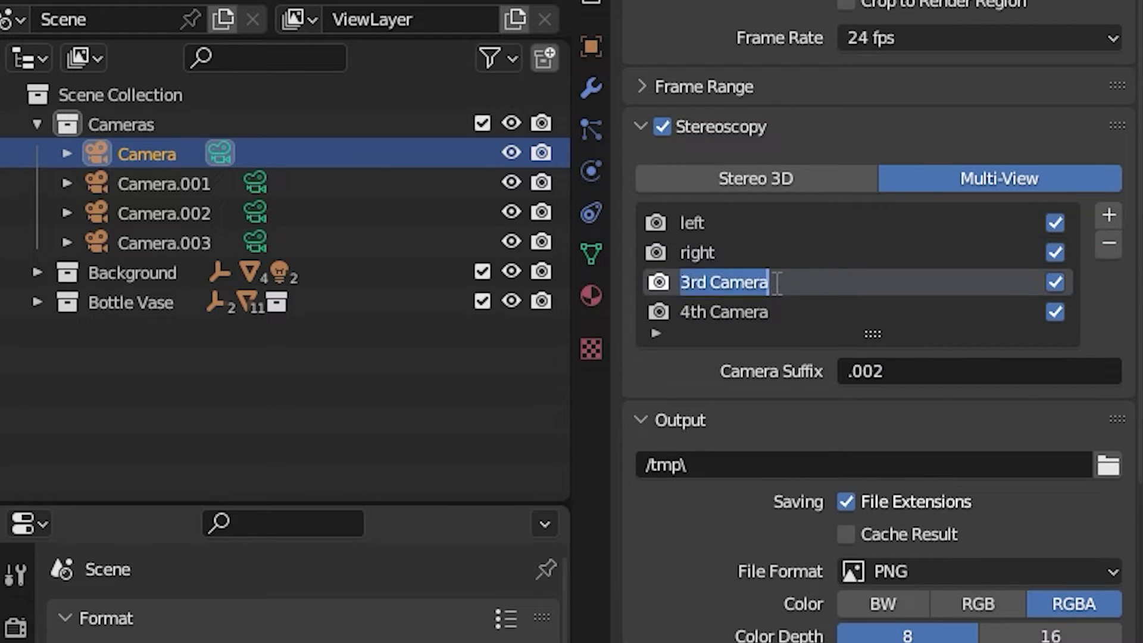
key(Return)
double_click(757, 313)
key(Return)
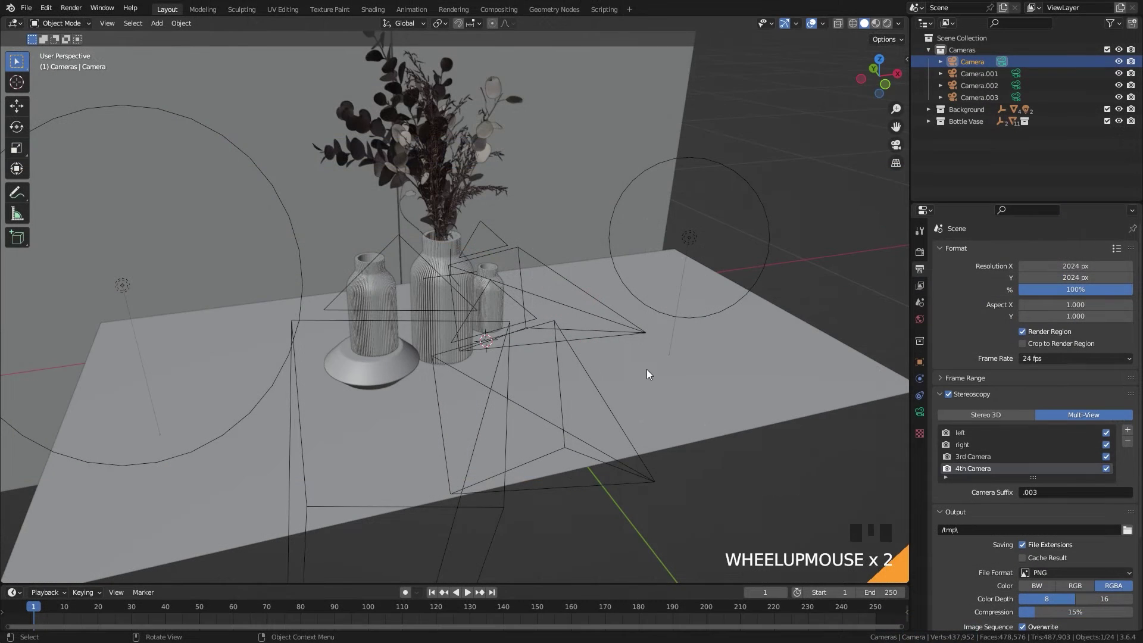
Step: Look through the scene camera and set the viewport's Stereoscopy display to Views instead of 3D
mouse_move(662, 374)
middle_down()
mouse_move(699, 371)
mouse_move(661, 377)
middle_up()
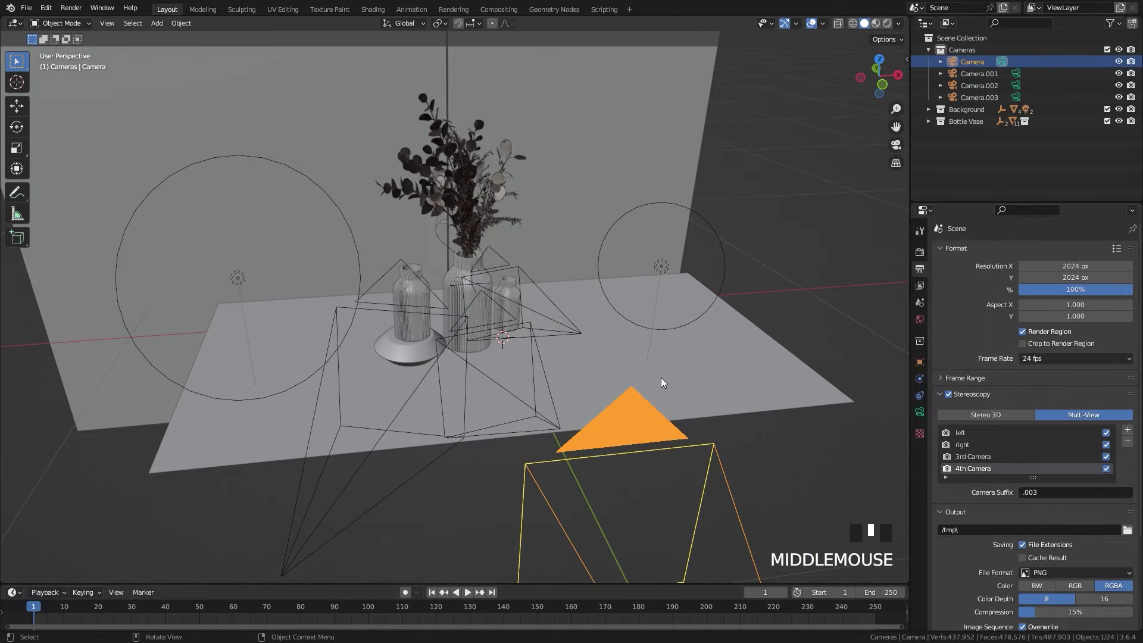
key(KP_0)
scroll(569, 345, up, 2)
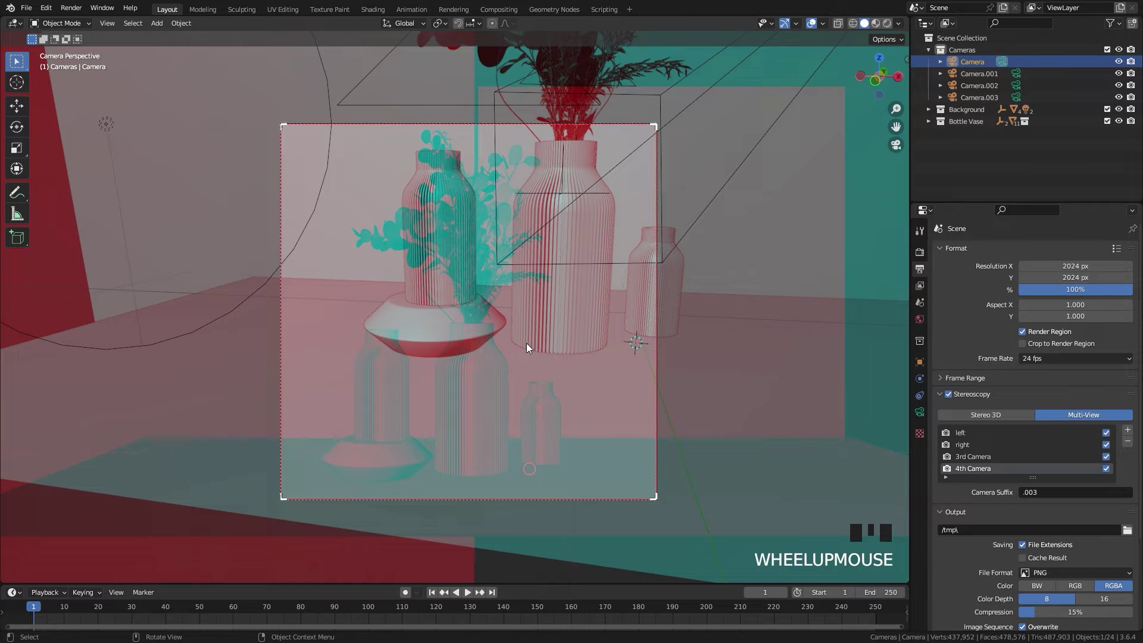
key(n)
key(n)
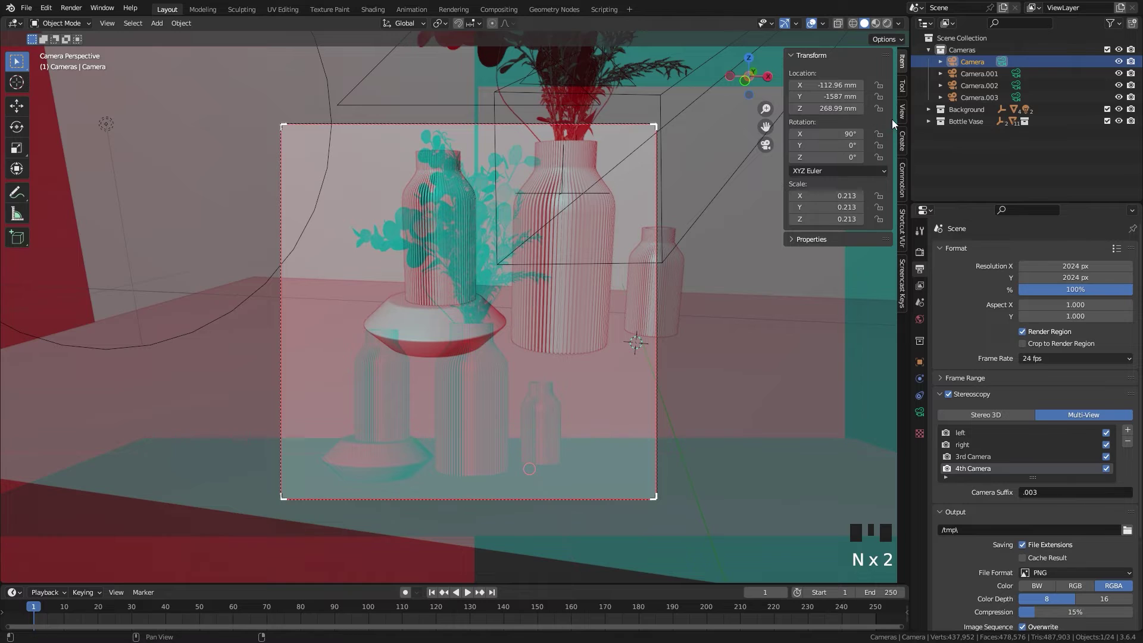
click(902, 111)
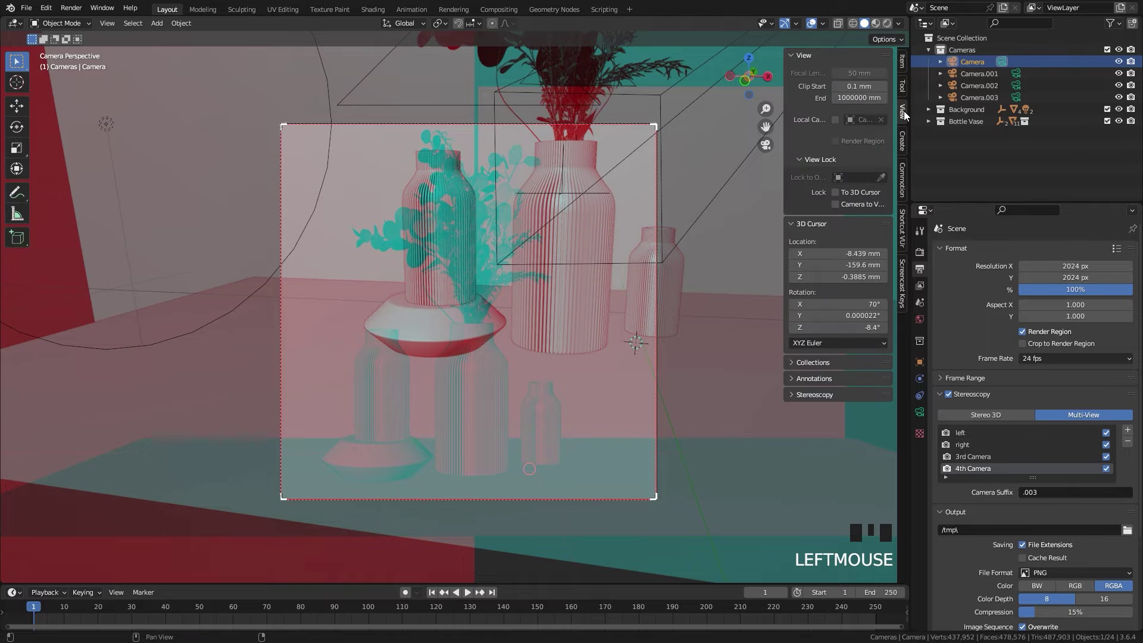
click(805, 395)
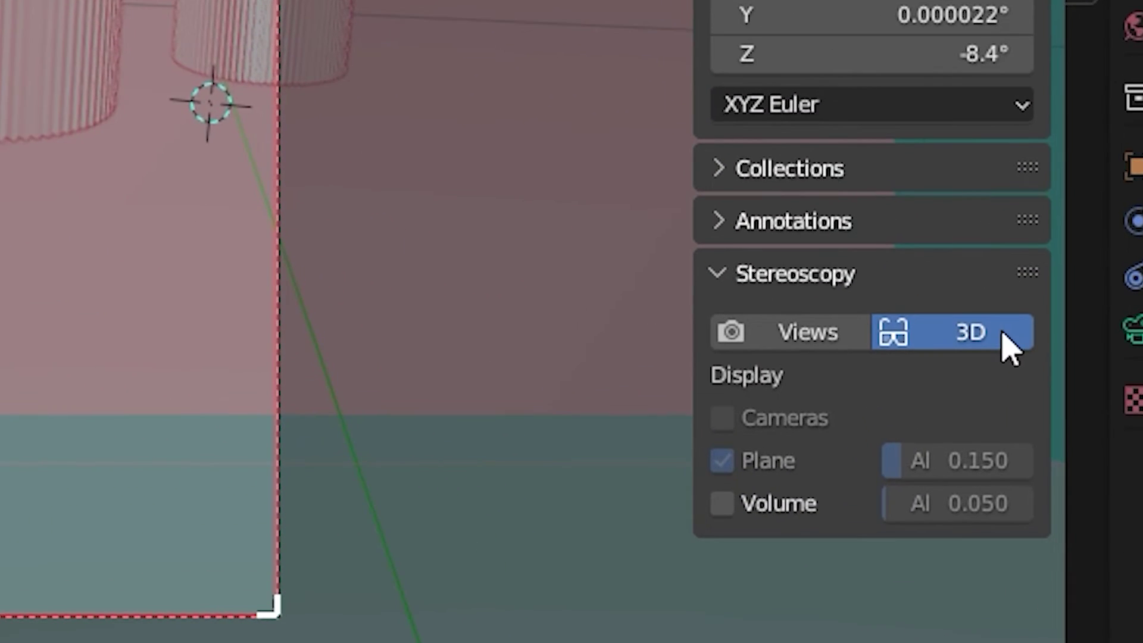
click(798, 336)
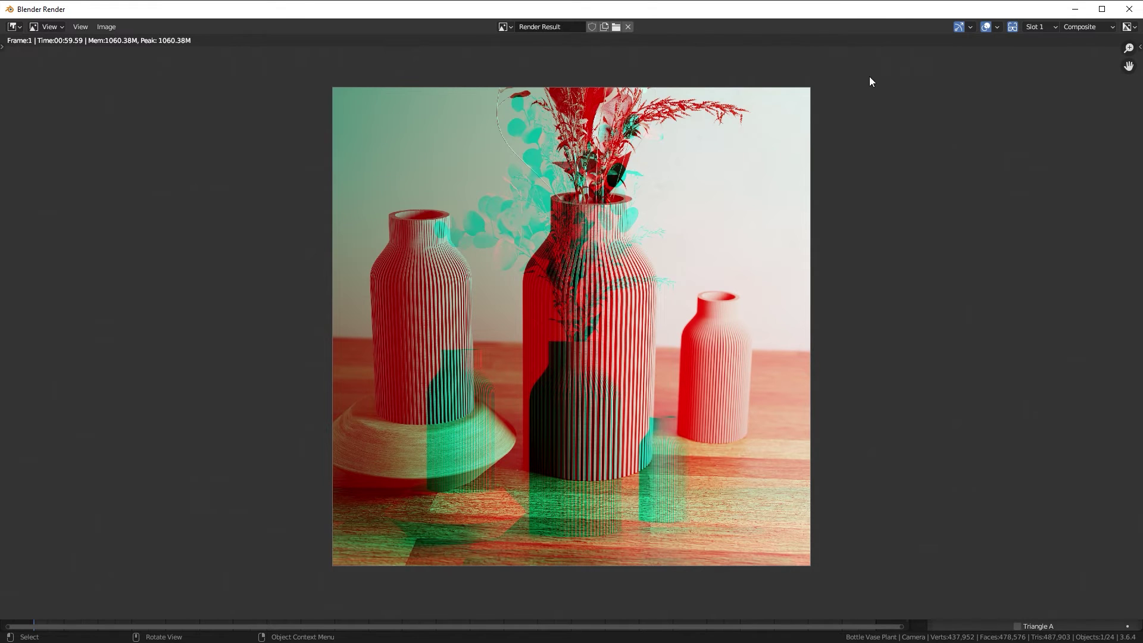
Step: Inspect the 4th Camera, 3rd Camera, right and left renders individually, then restore the stereo composite
click(1013, 27)
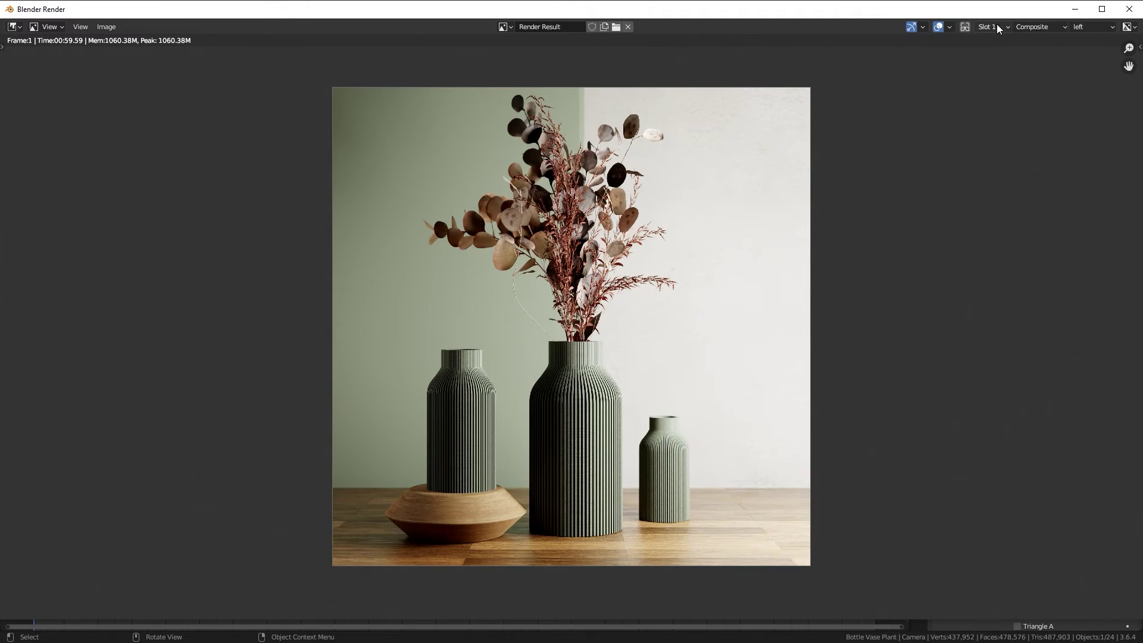
click(1086, 26)
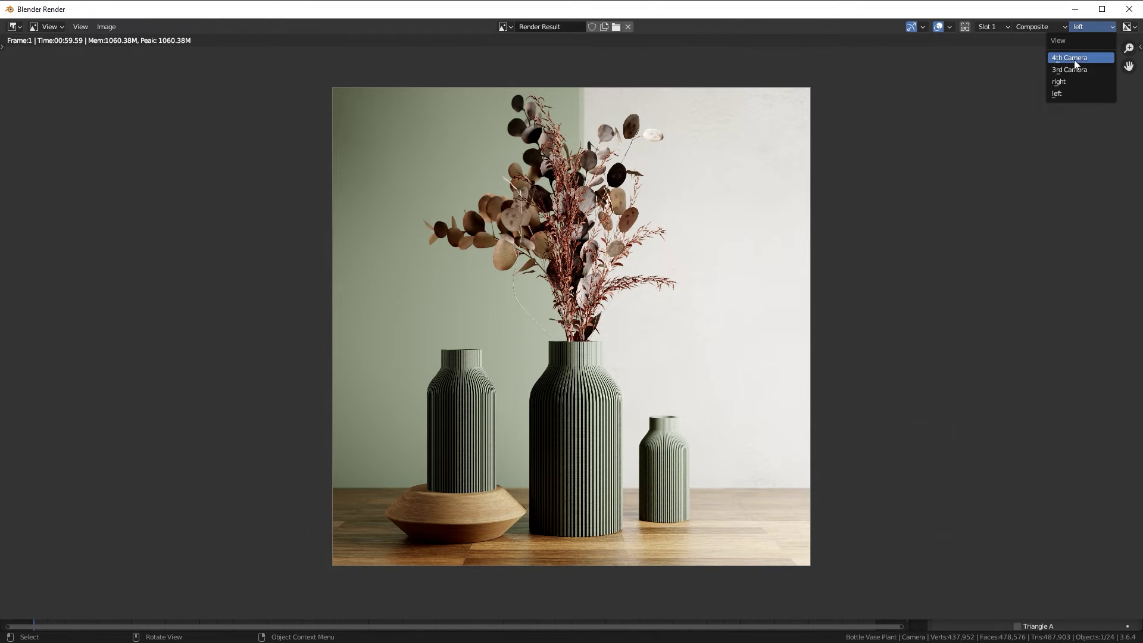
click(1074, 58)
click(1087, 27)
click(1071, 70)
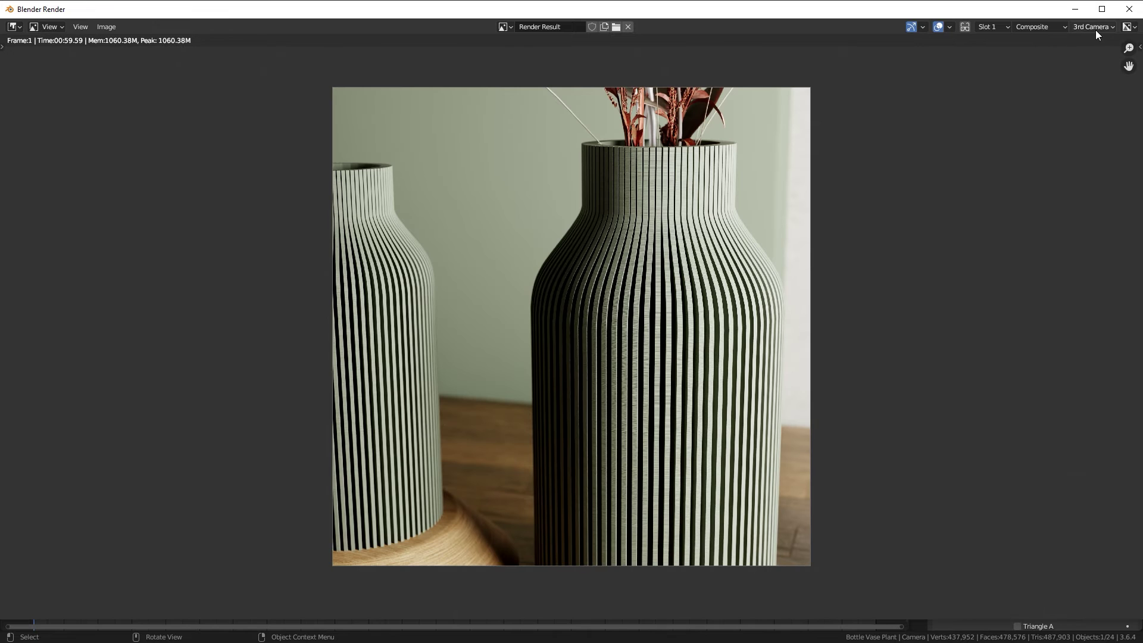
click(1093, 27)
click(1076, 69)
click(1094, 27)
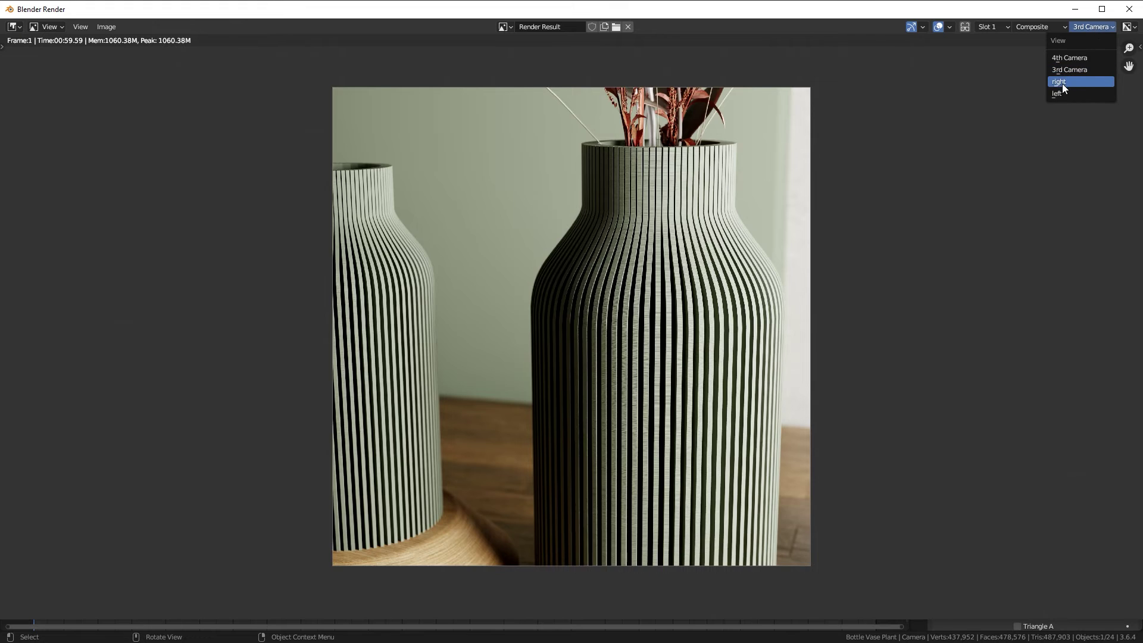
click(1062, 82)
click(1097, 26)
click(1060, 92)
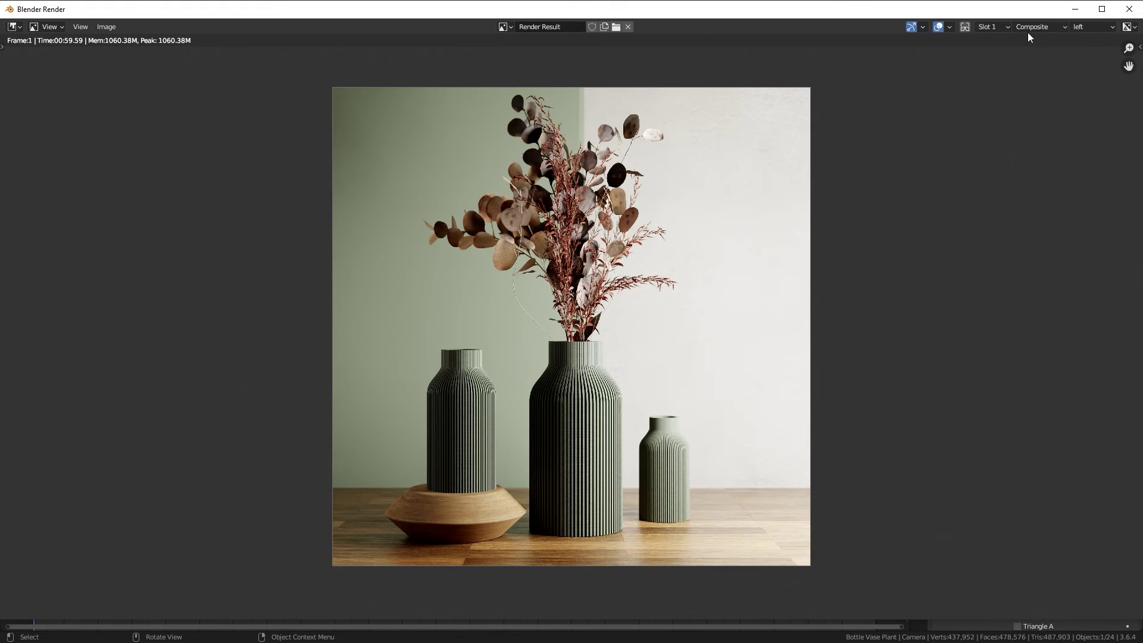
click(965, 28)
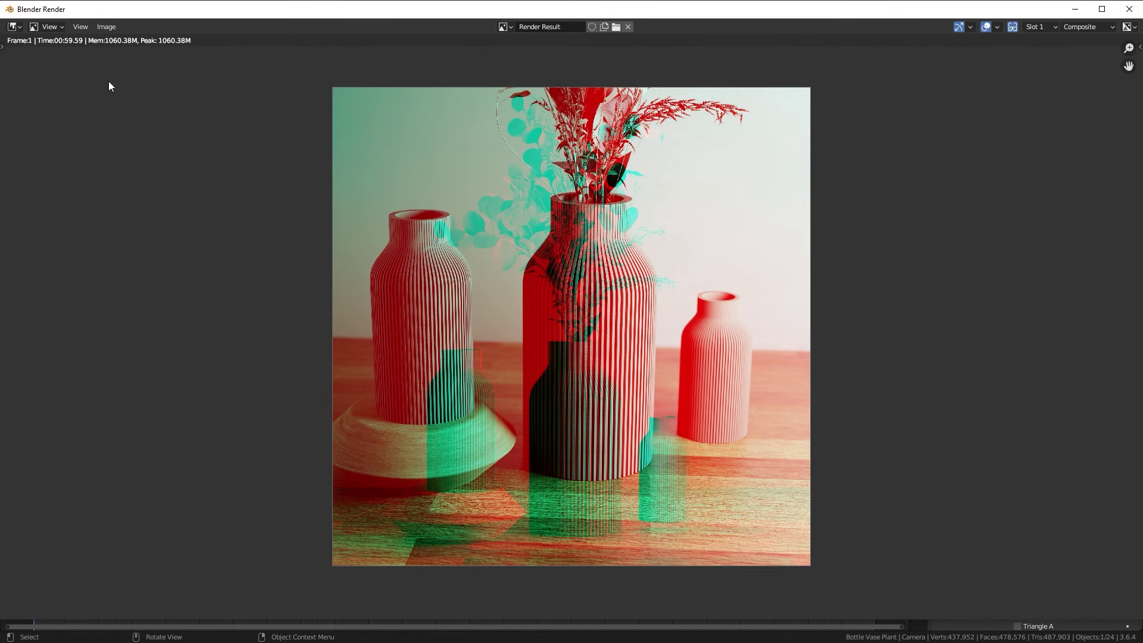
Step: Save the render as 'Hi Yo' via Image > Save As, then reopen the Image menu
click(97, 27)
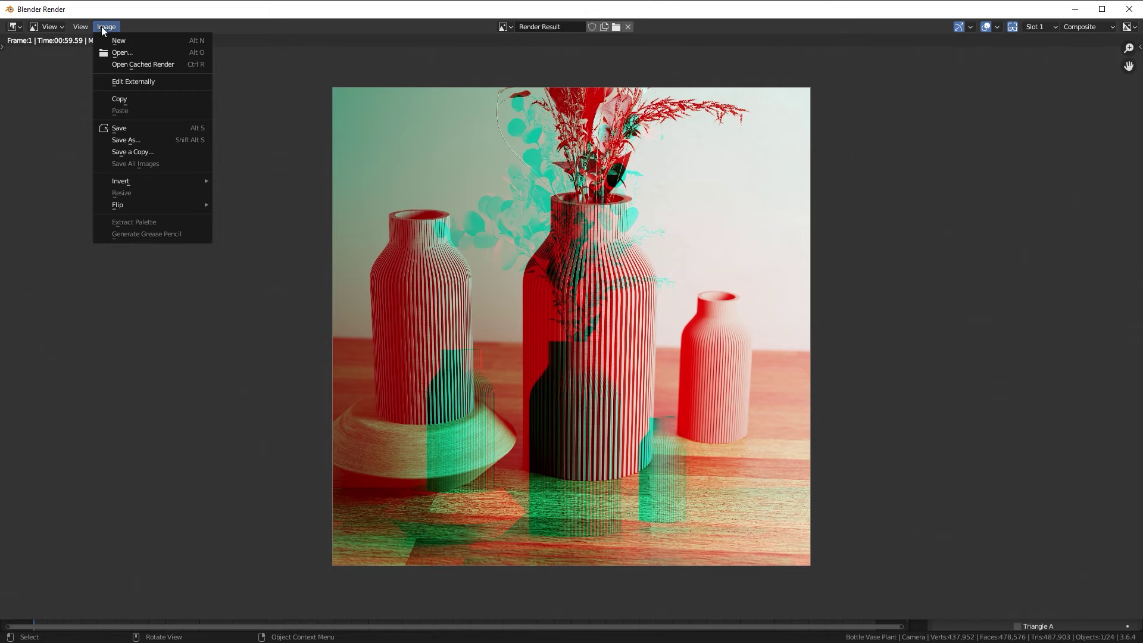
click(135, 140)
text(Hi Yo)
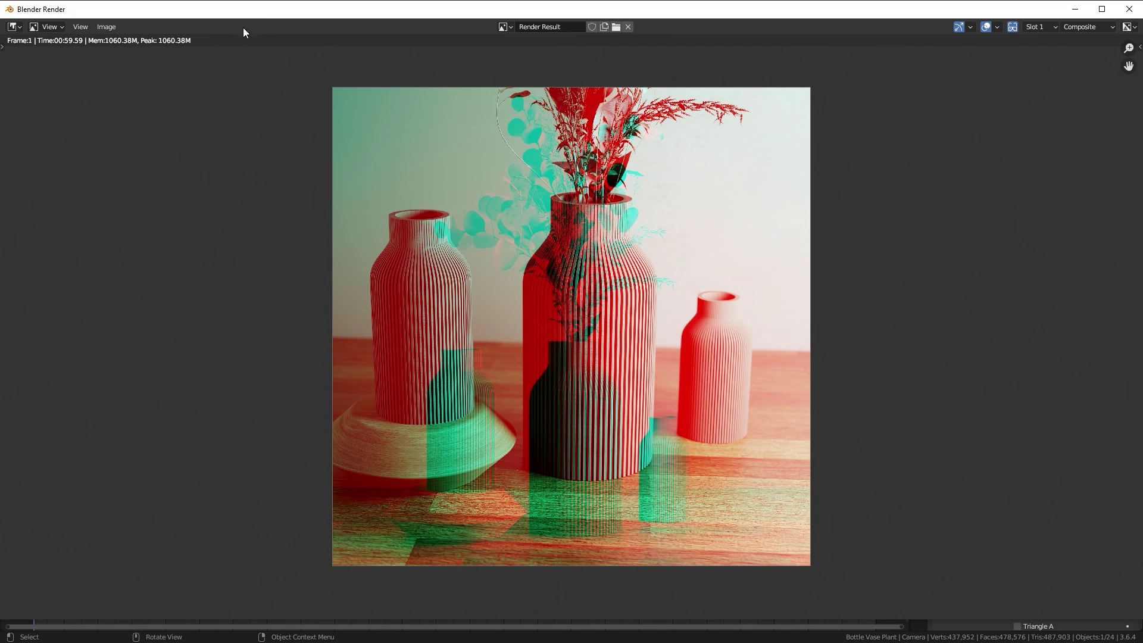
click(106, 27)
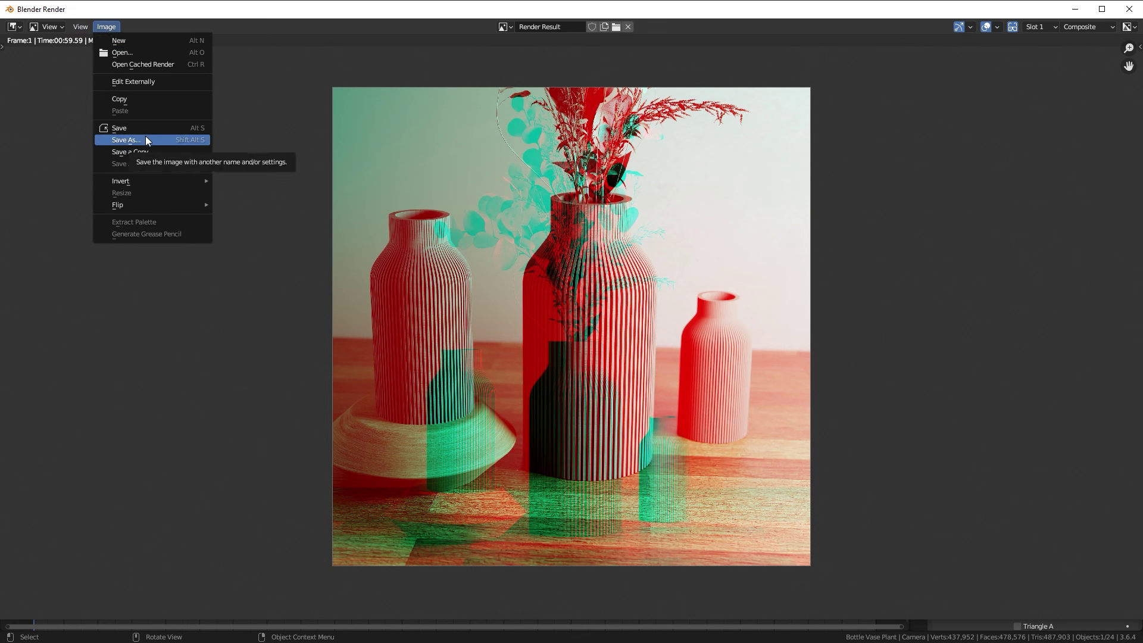